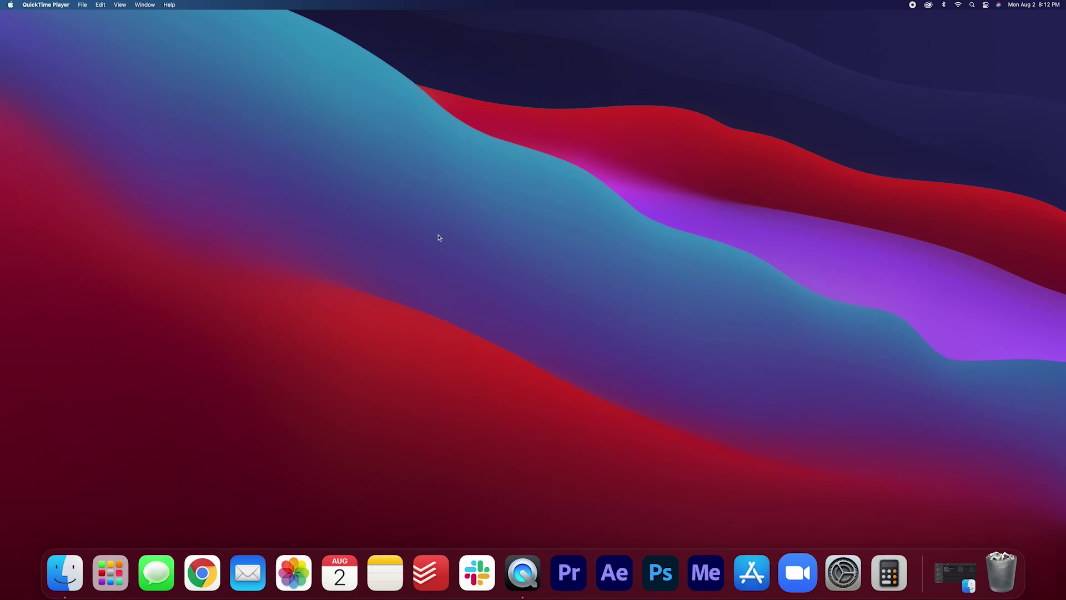
- Open the Aug3-Seg2 project from the Seg 2 folder and its Snap Copy - 10 composition
click(71, 576)
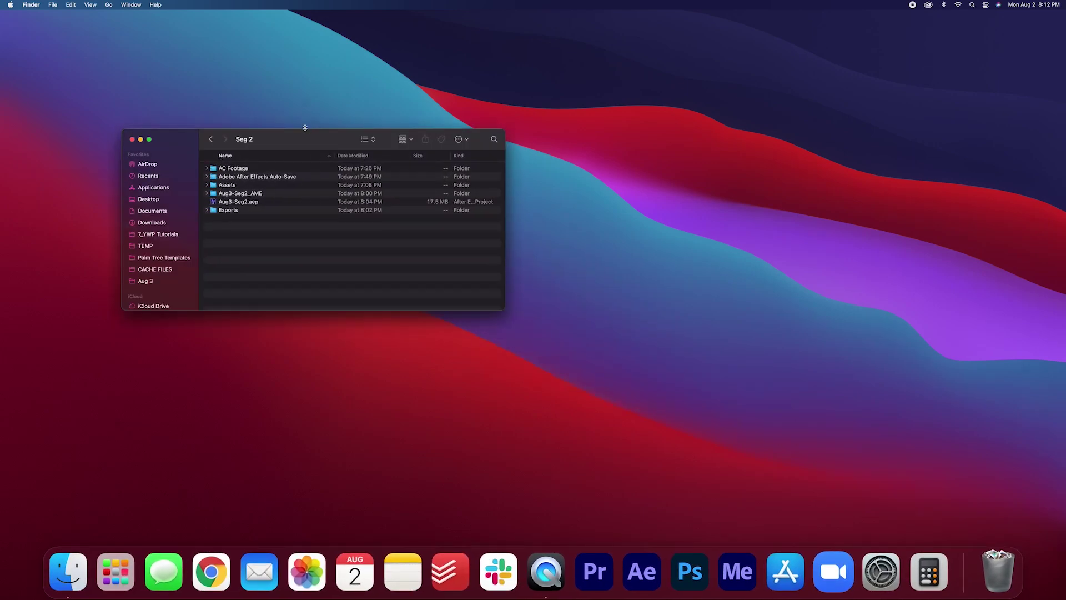
drag(317, 138, 421, 138)
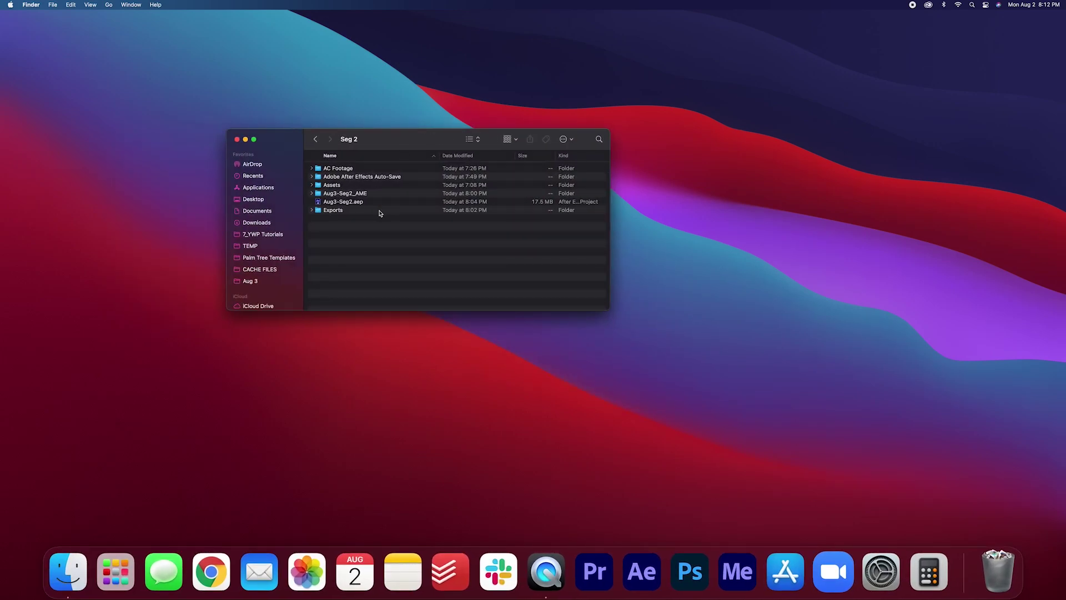
double_click(356, 202)
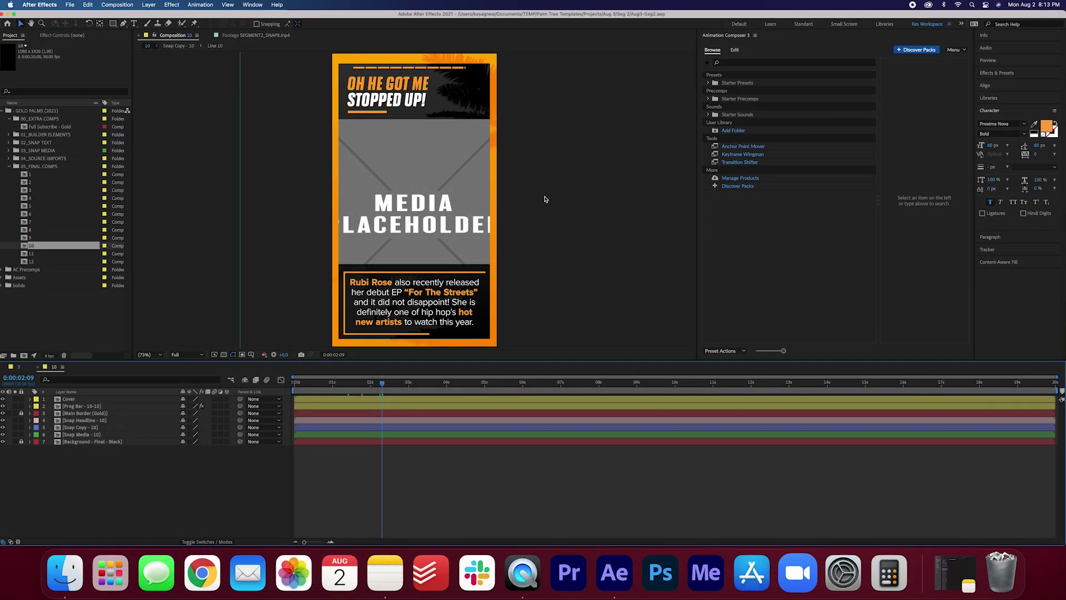
double_click(93, 429)
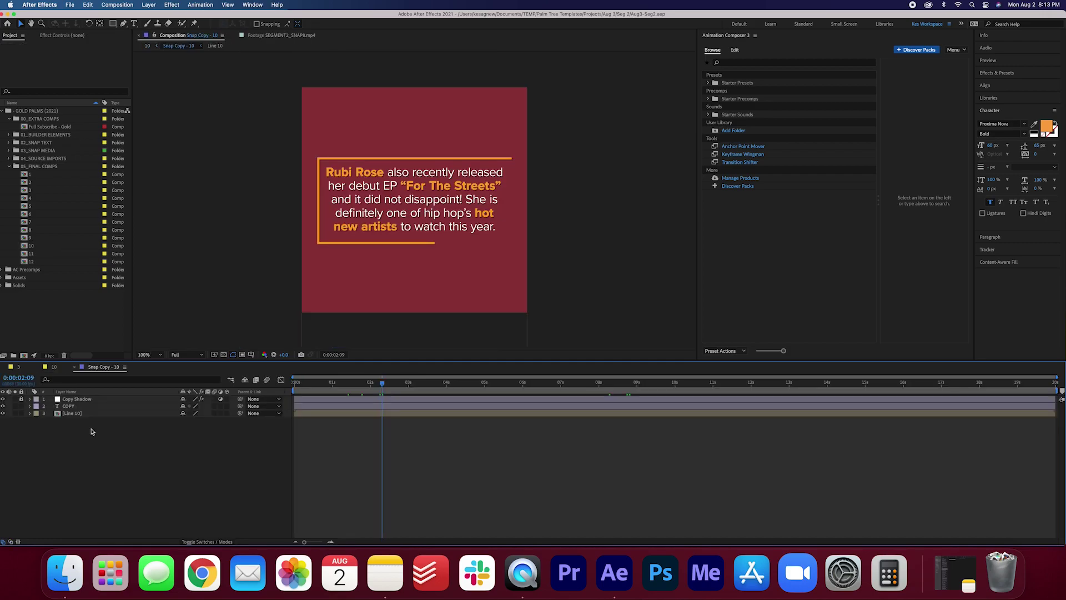
- Select the Type tool and copy the line 'This is sample text' from Notes
click(134, 23)
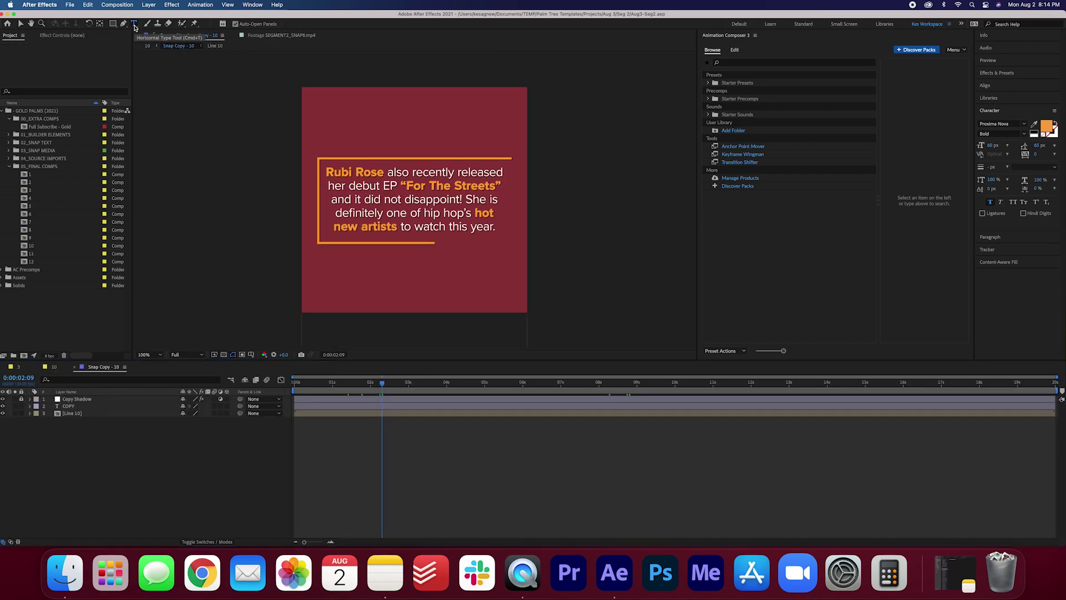
click(386, 572)
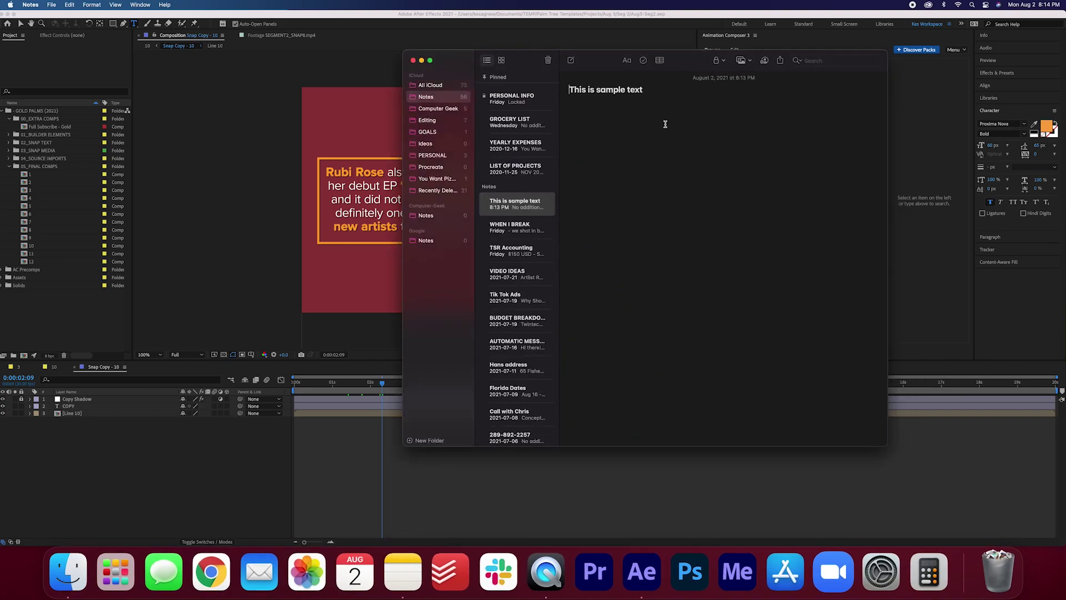
triple_click(616, 88)
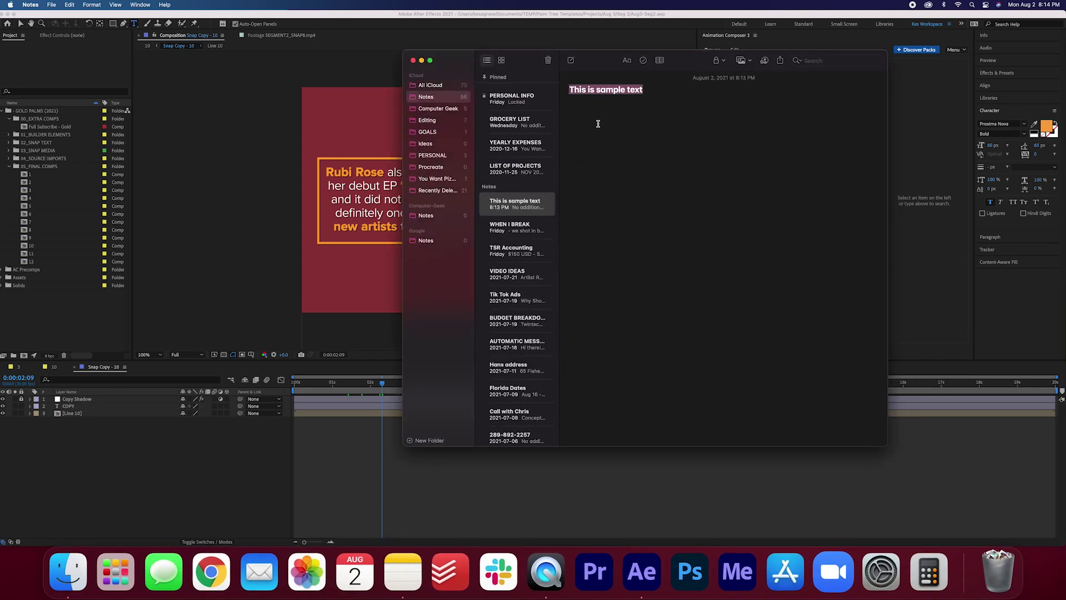
click(422, 61)
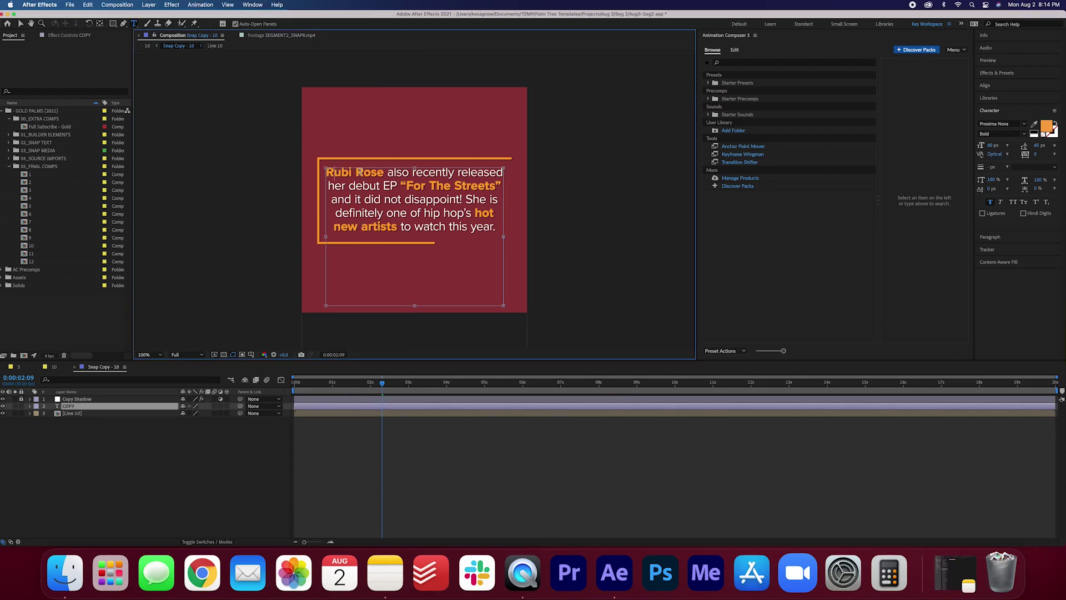
- Select the paragraph text with the Type tool, then close the project without saving
double_click(364, 175)
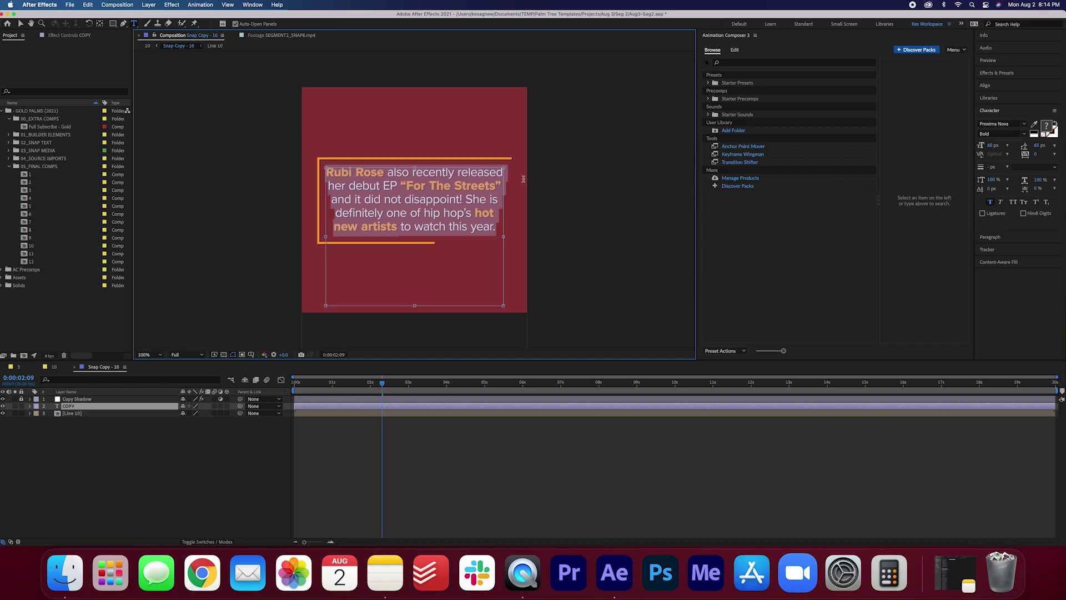
click(5, 17)
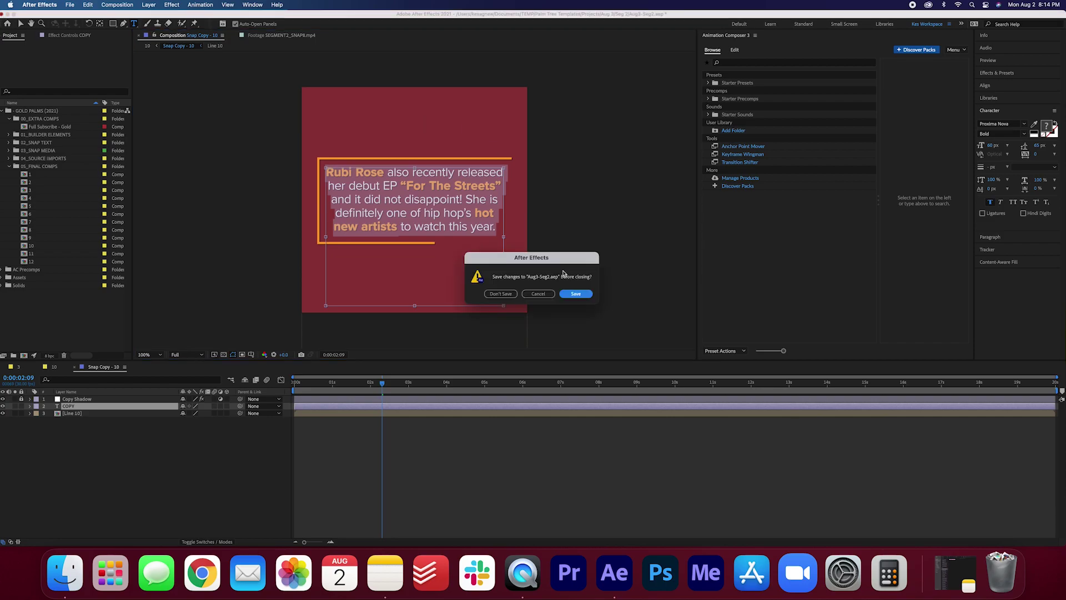
- Quit After Effects, check the Aug3-Seg2.aep file options in Finder, and relaunch After Effects
click(491, 293)
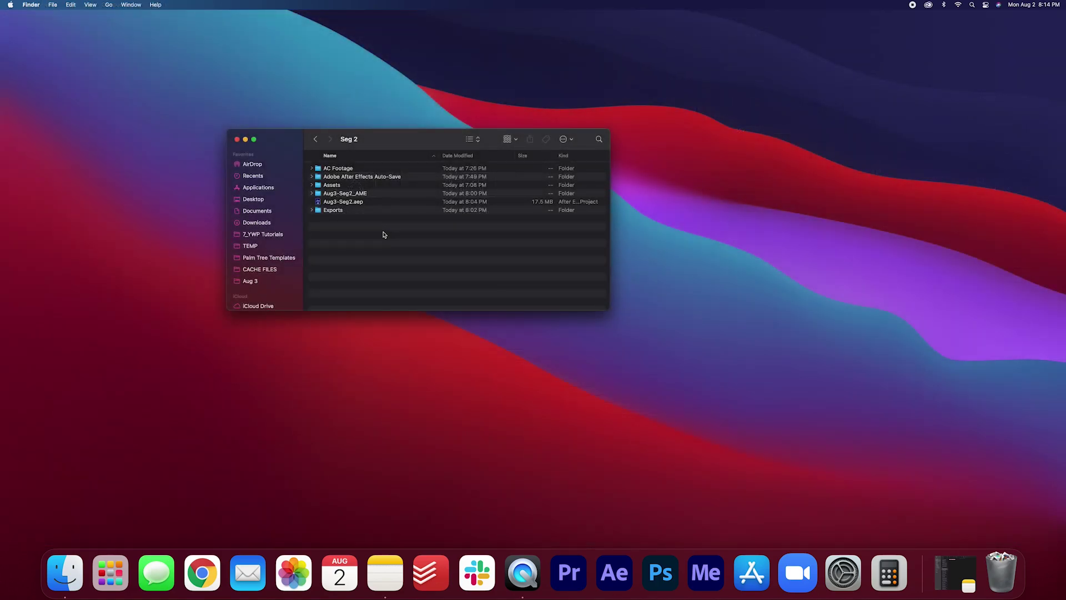
right_click(360, 205)
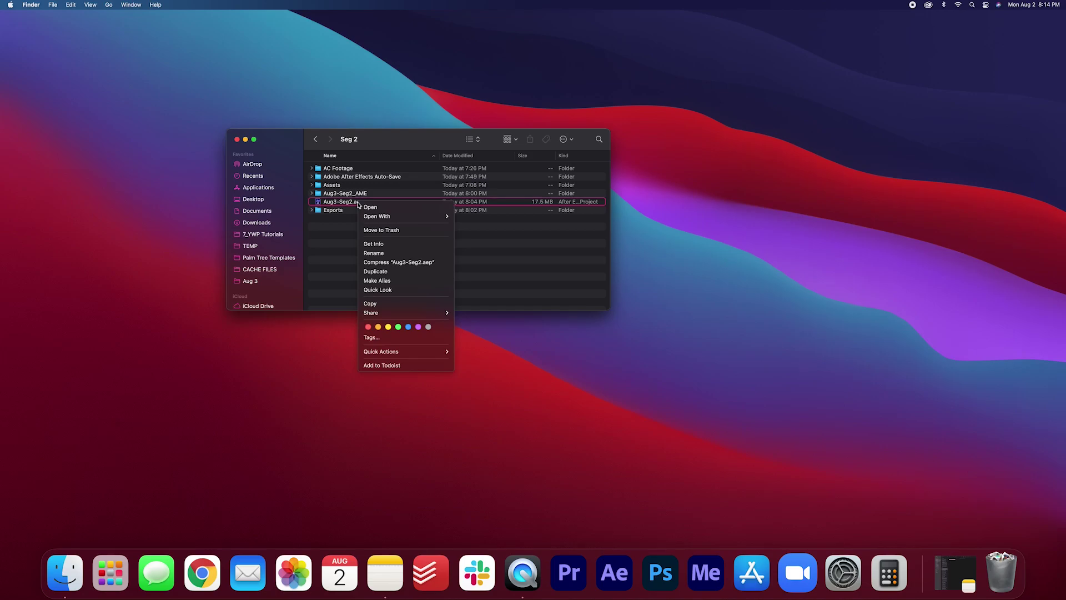
click(510, 246)
click(616, 573)
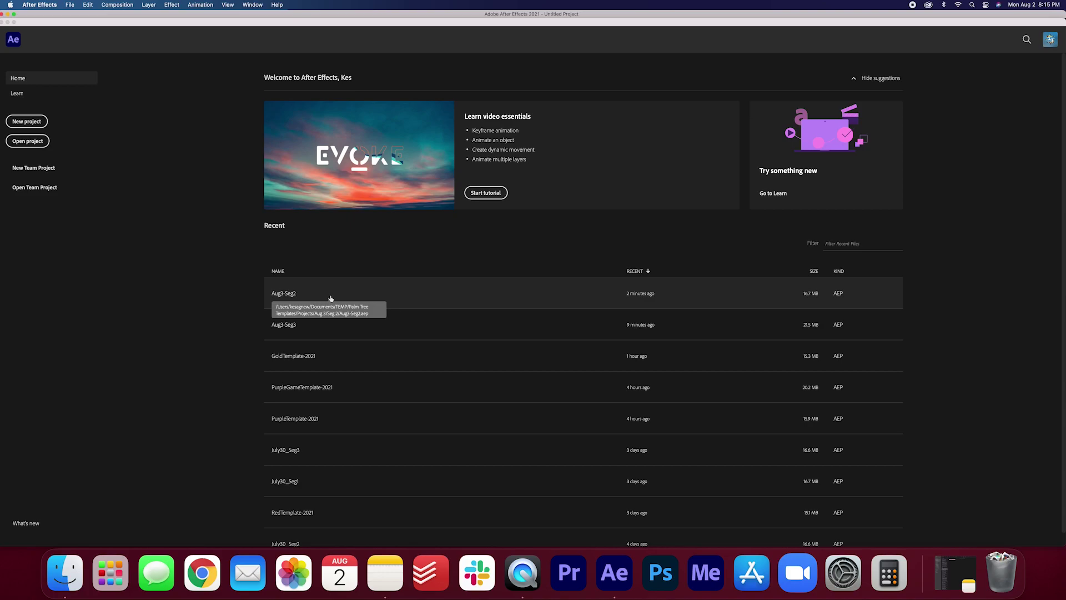
- Reopen Aug3-Seg2 and Snap Copy - 10, then replace the paragraph with 'This is sample text'
click(331, 299)
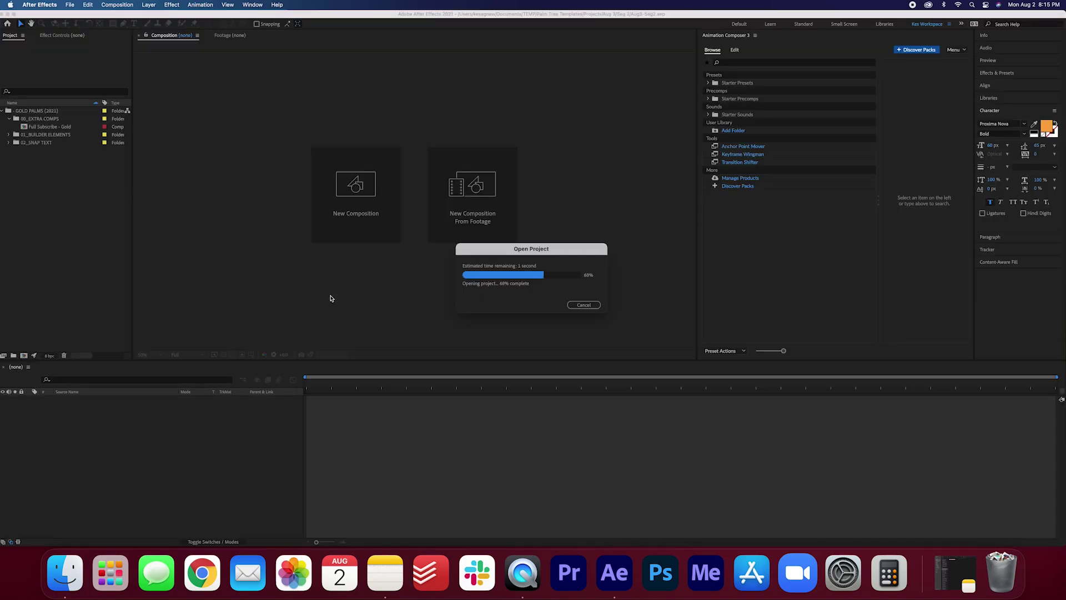
double_click(90, 429)
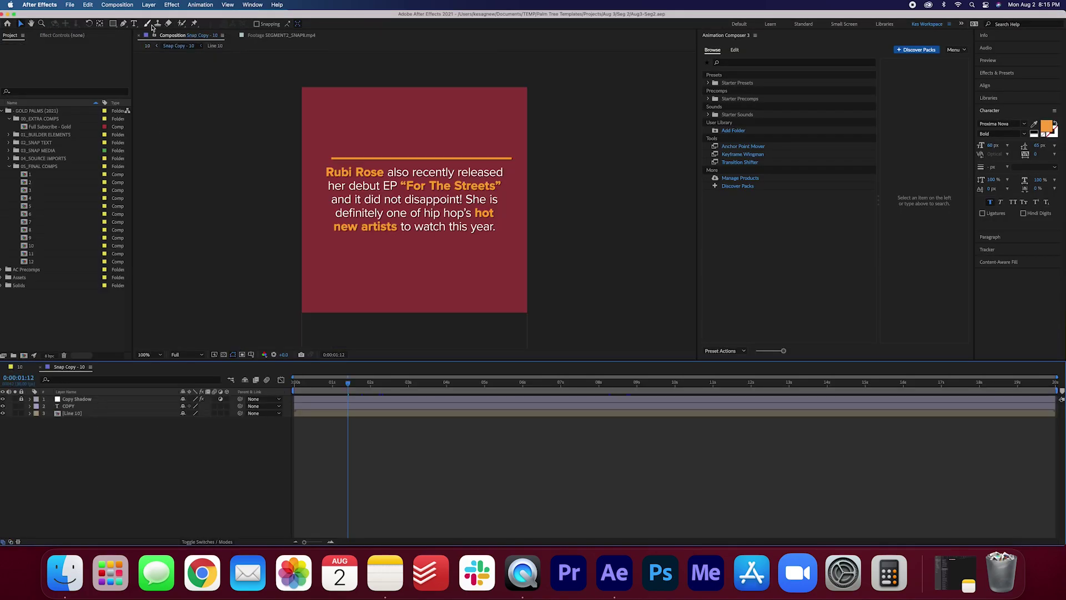
click(133, 24)
double_click(354, 177)
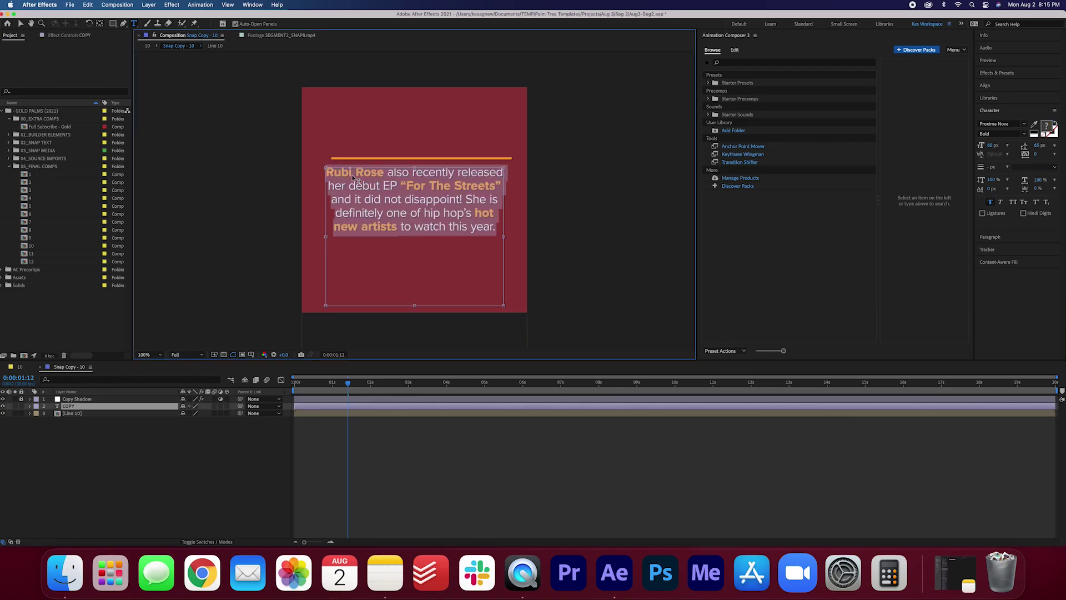
text(This is sample text)
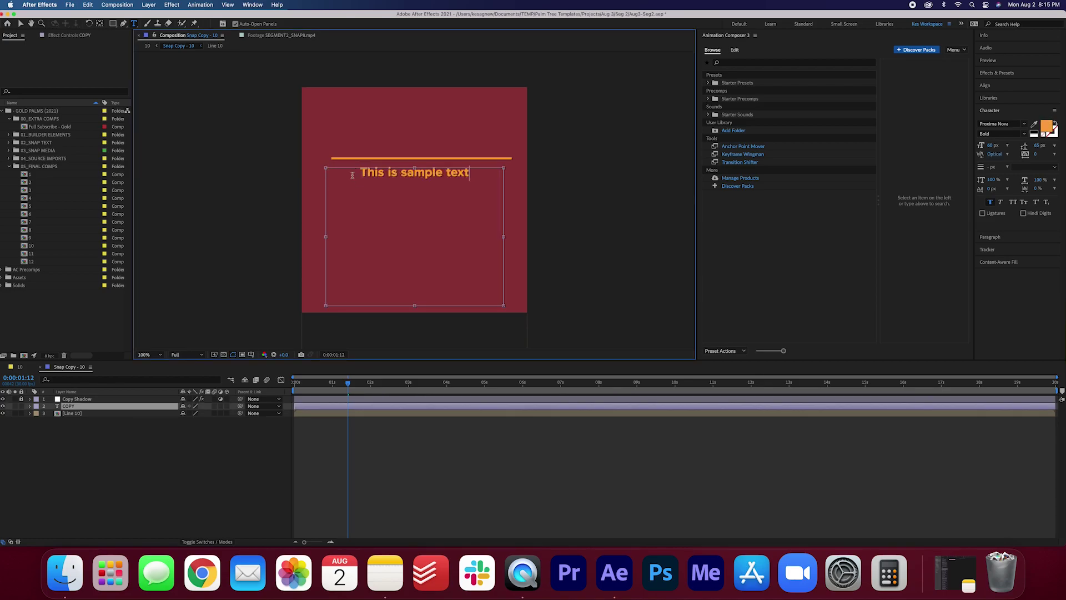
click(231, 453)
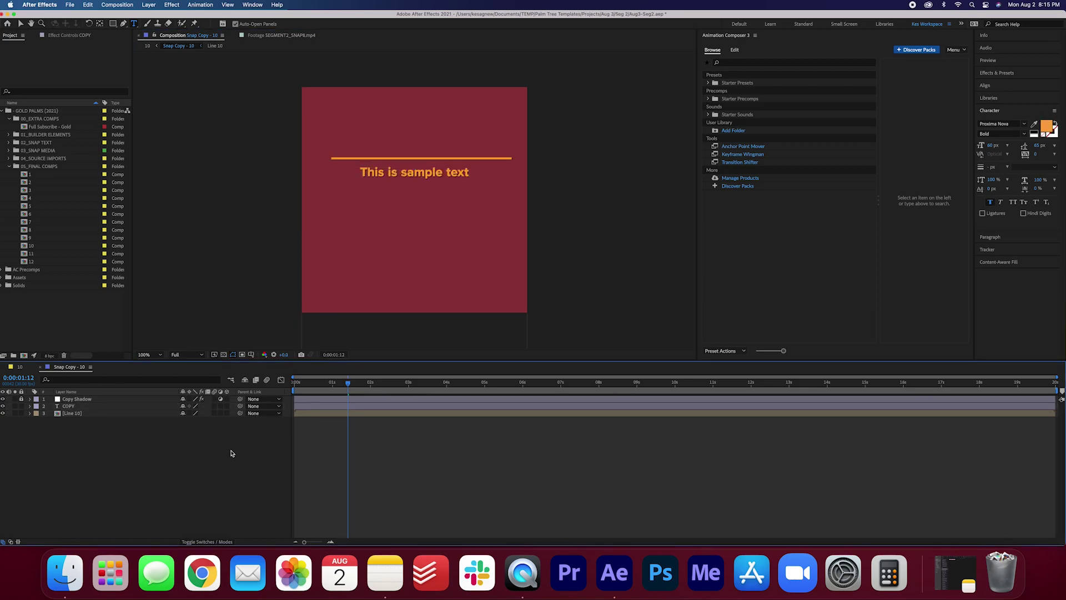